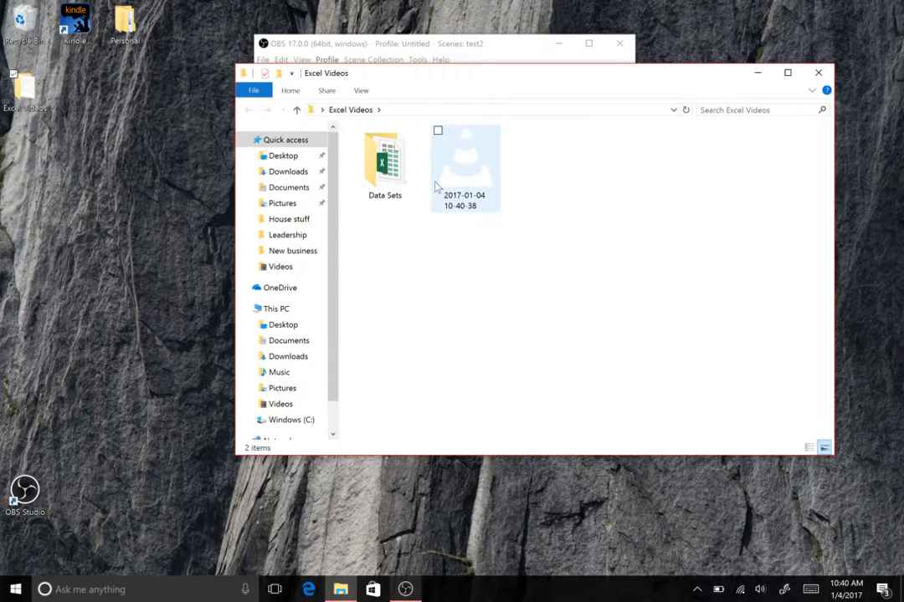
- Open the Pivot Table Data Set workbook from the Data Sets folder and look through its sales rows
double_click(400, 187)
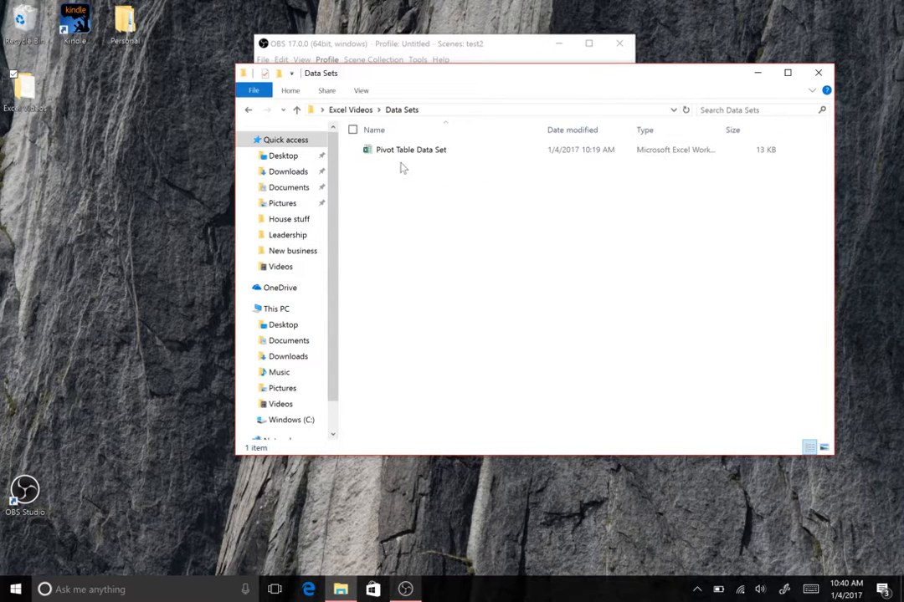
double_click(405, 150)
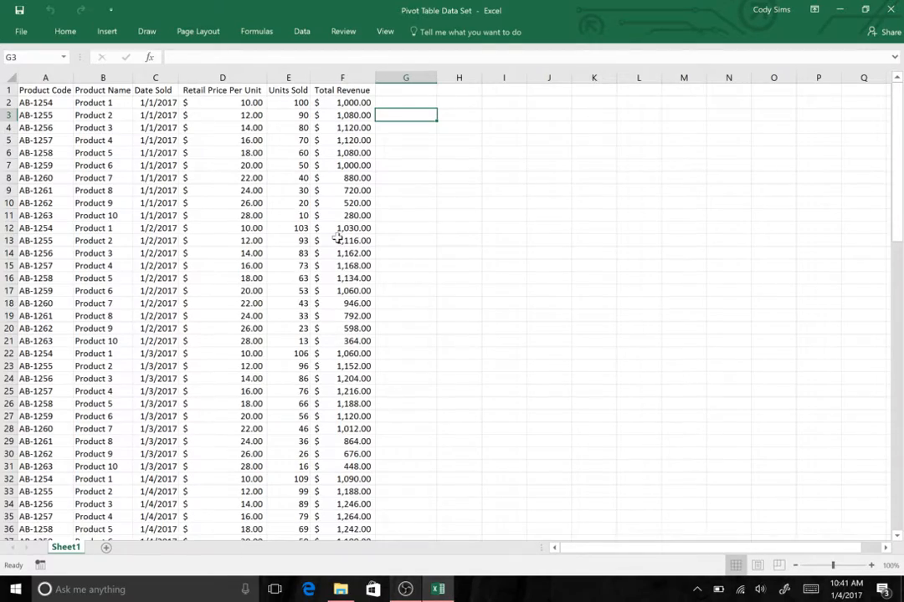
scroll(334, 226, down, 3)
scroll(336, 238, down, 6)
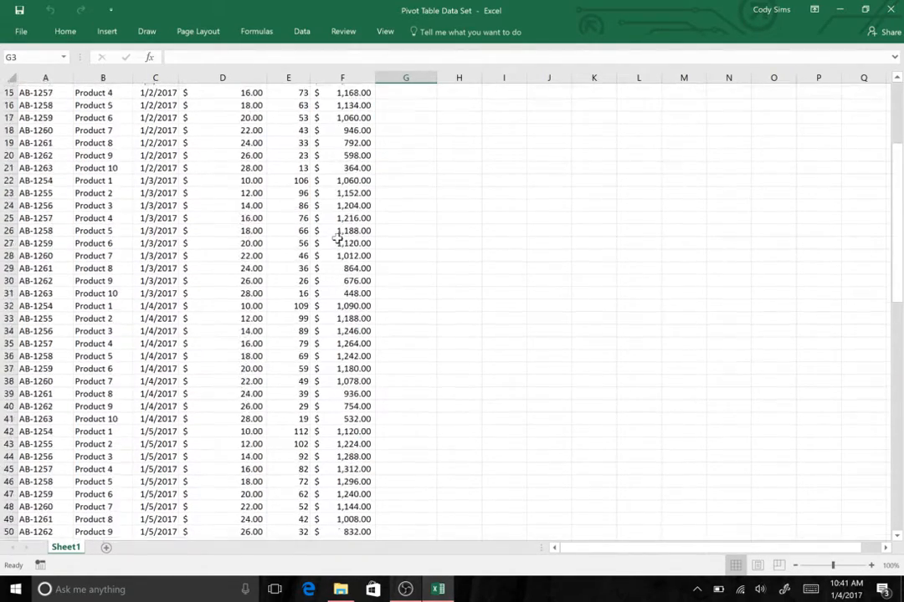
scroll(336, 239, down, 3)
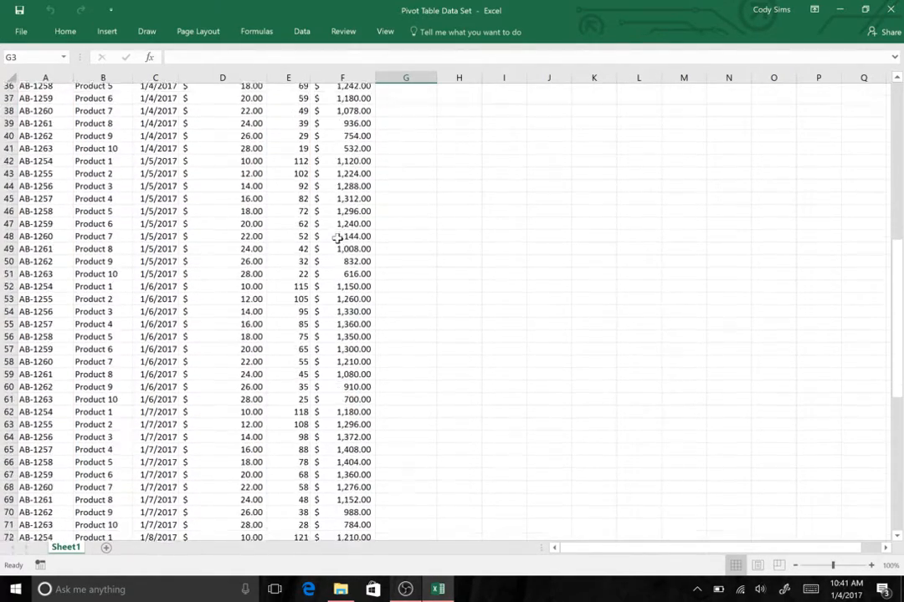
scroll(336, 238, up, 2)
scroll(336, 238, up, 10)
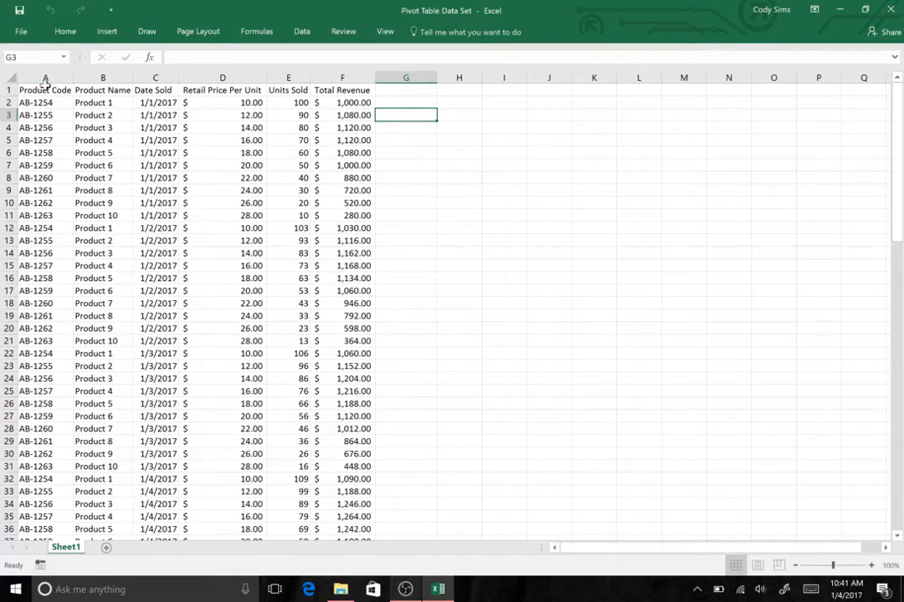
- Name the data in columns A through F as the range sales
drag(45, 77, 349, 75)
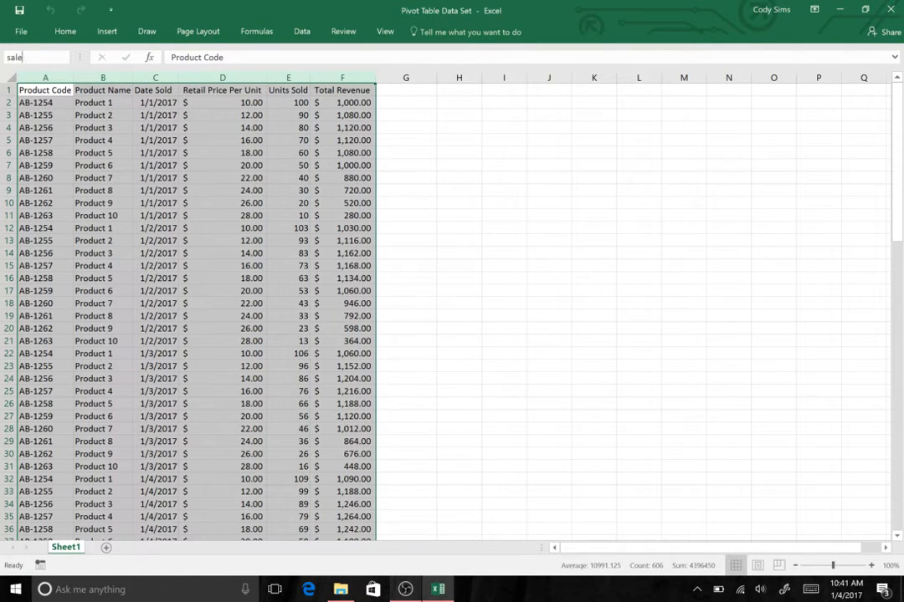
key(Return)
- Insert a PivotTable at cell G5 of the existing worksheet, using the named range sales as its source
click(108, 32)
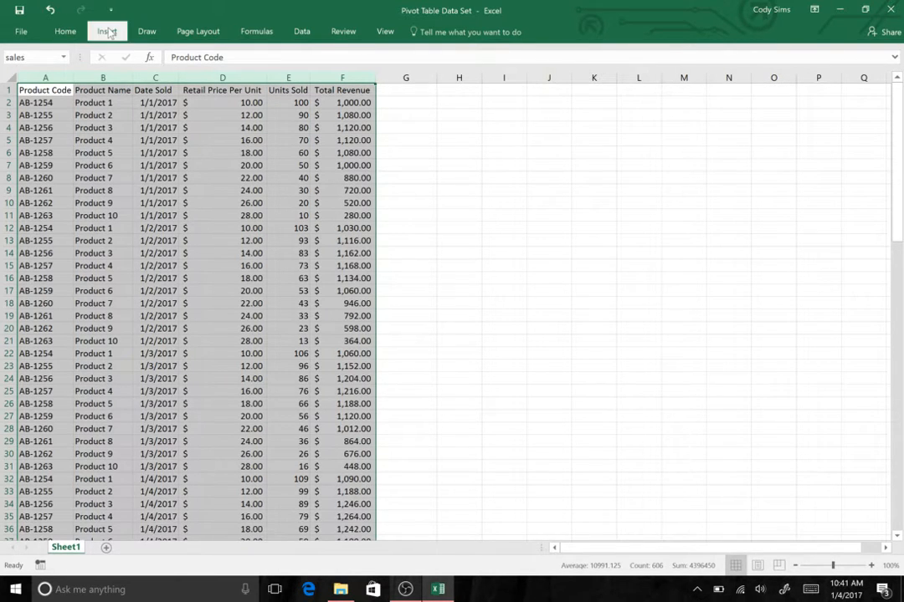
click(407, 143)
click(405, 139)
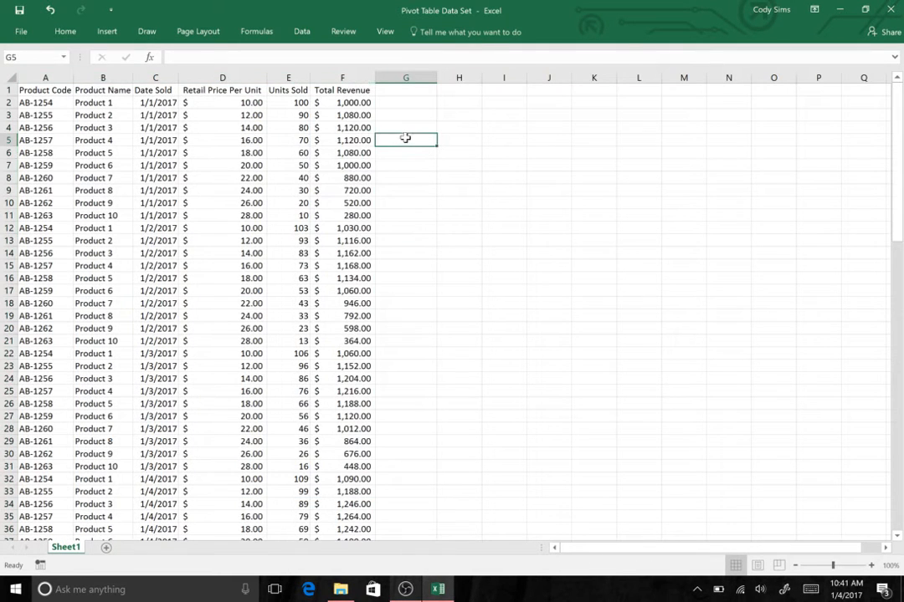
click(107, 31)
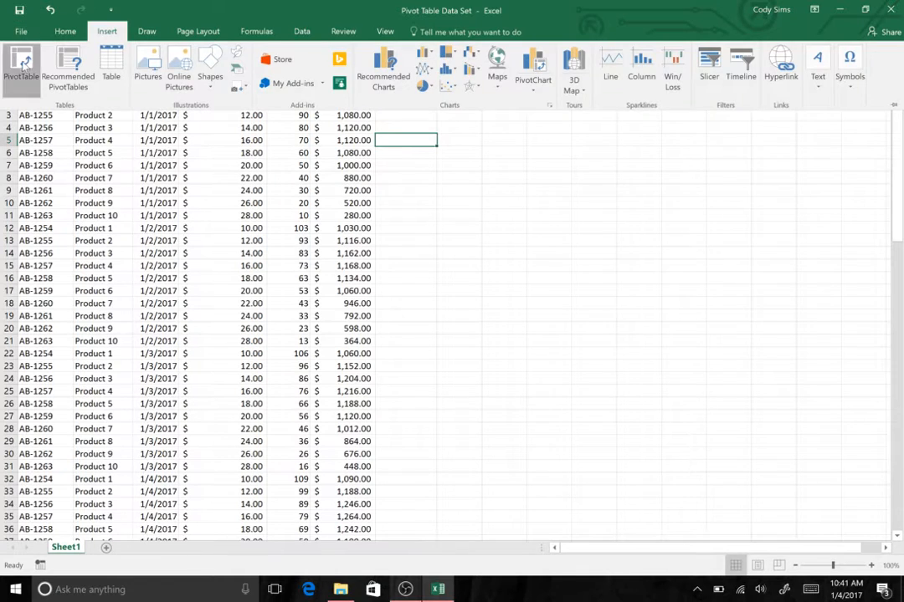
click(21, 67)
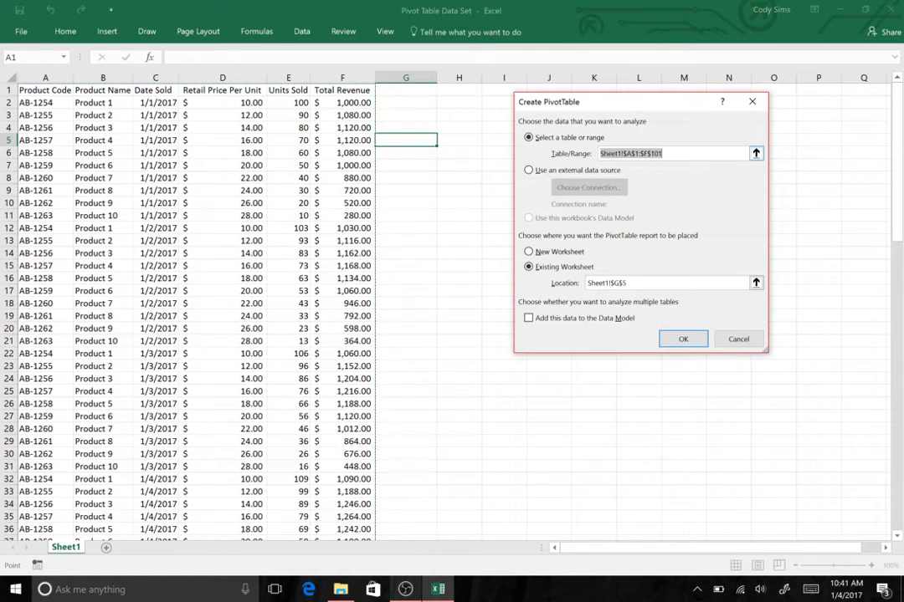
drag(674, 154, 576, 160)
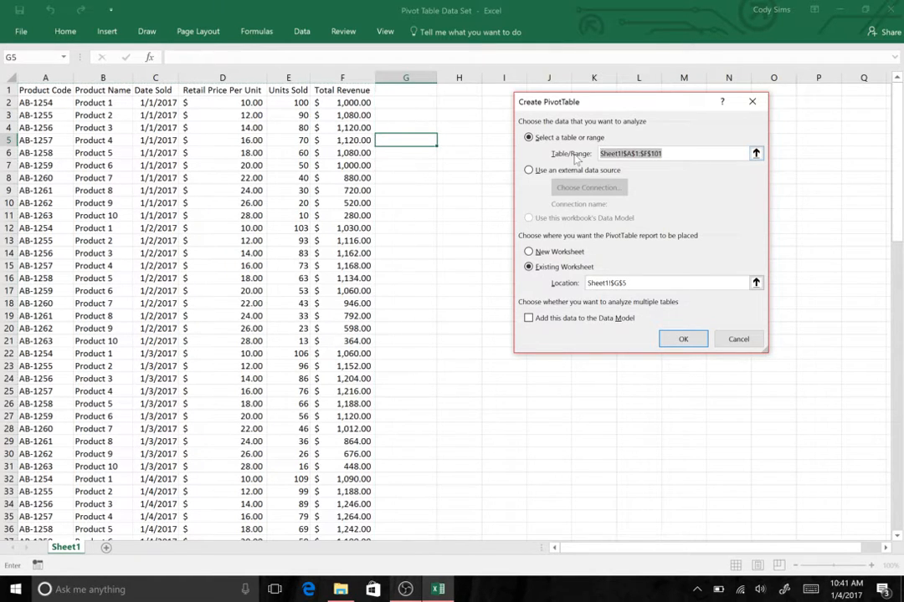
text(sales)
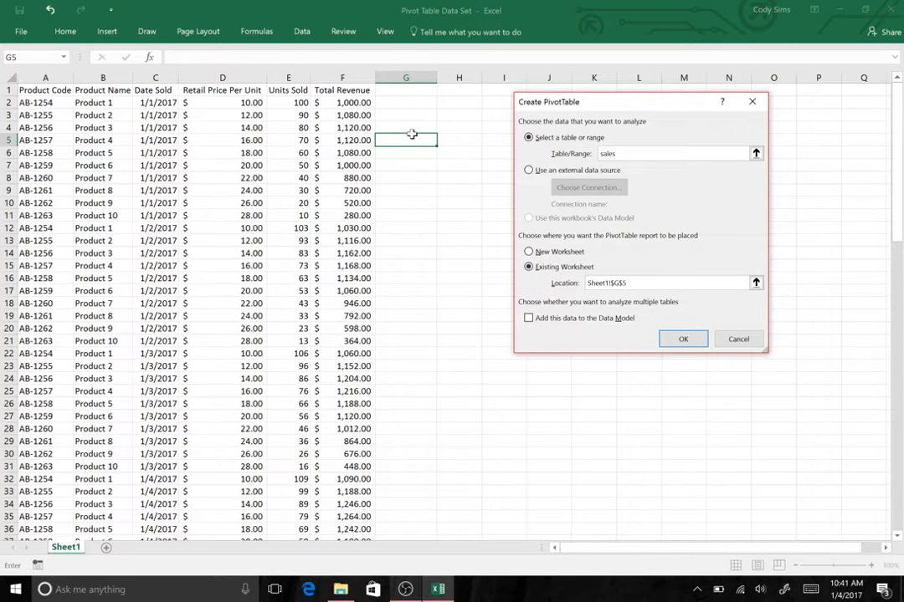
click(683, 339)
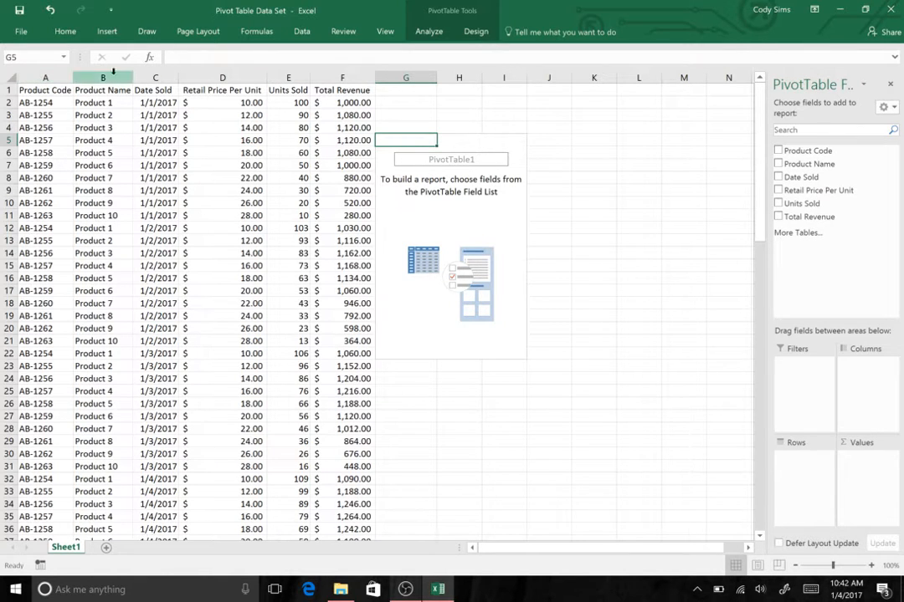
- Add the Product Code field to the PivotTable's rows
click(45, 76)
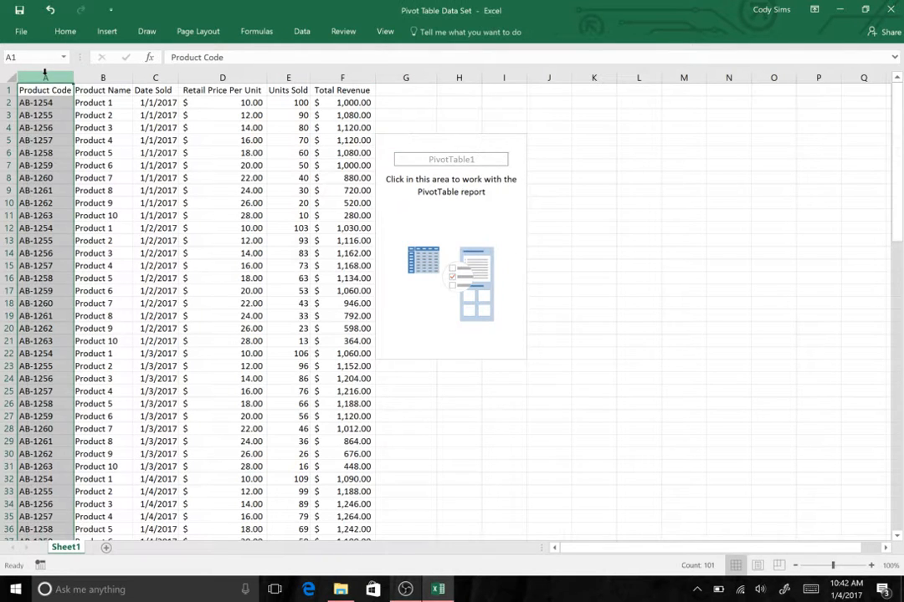
click(512, 240)
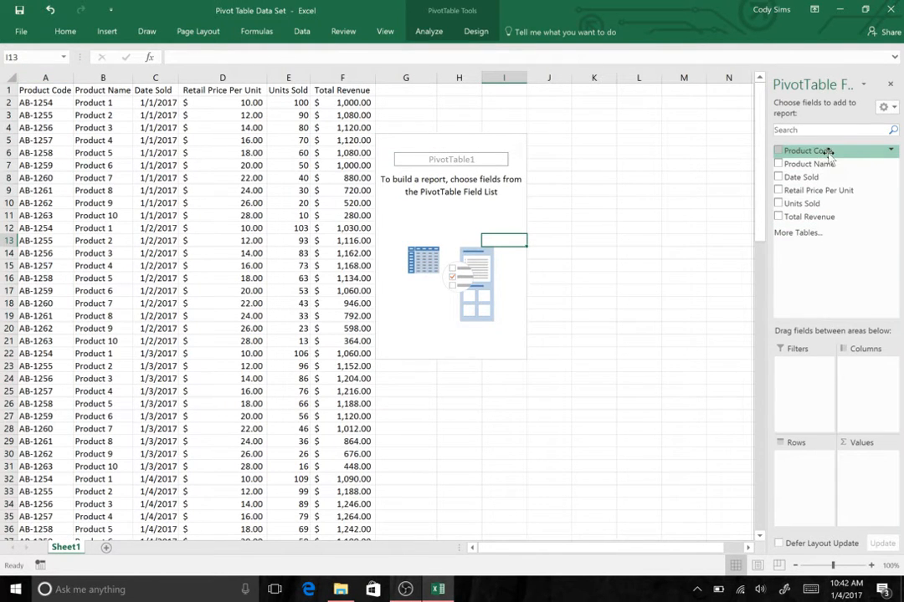
drag(829, 153, 805, 470)
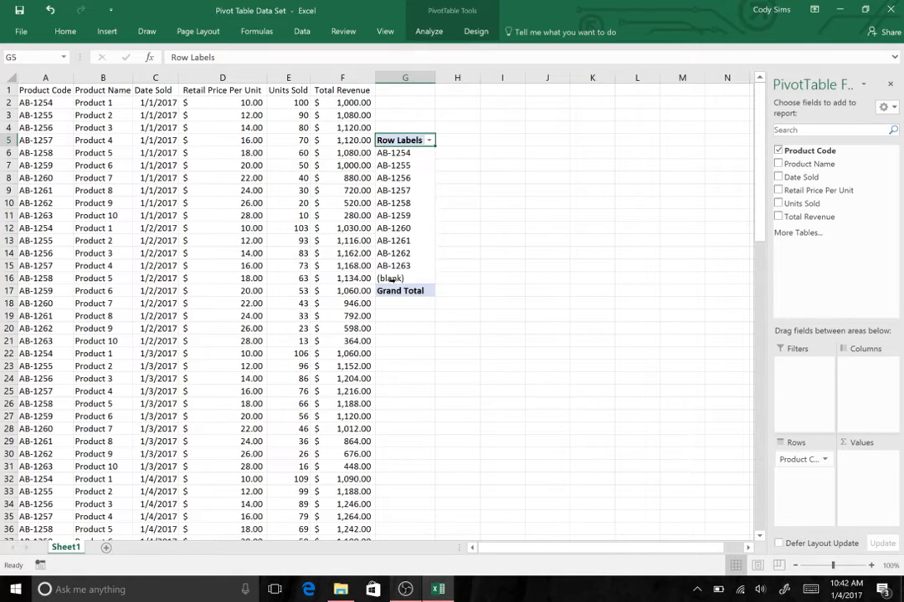
- Filter the (blank) item out of the PivotTable's row labels
click(429, 141)
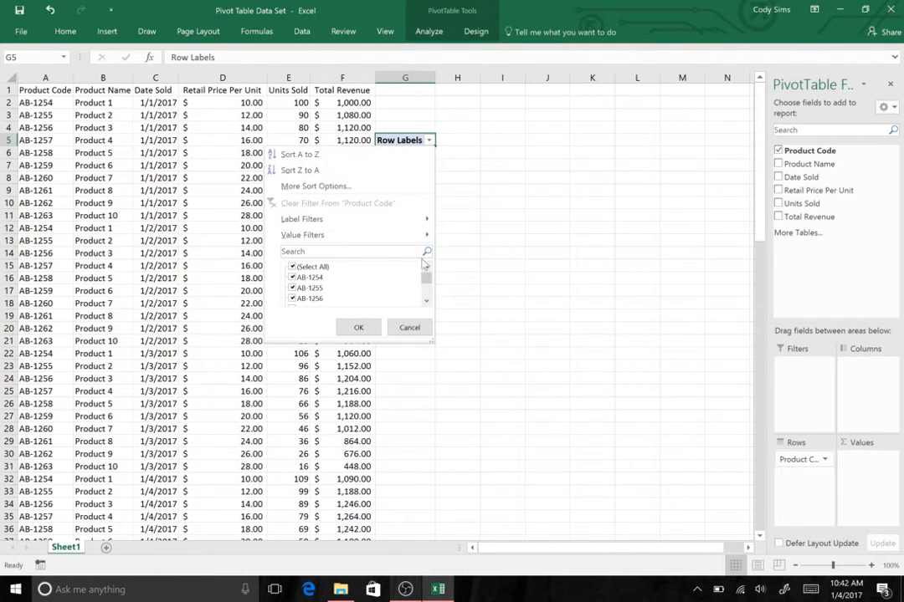
drag(426, 281, 427, 295)
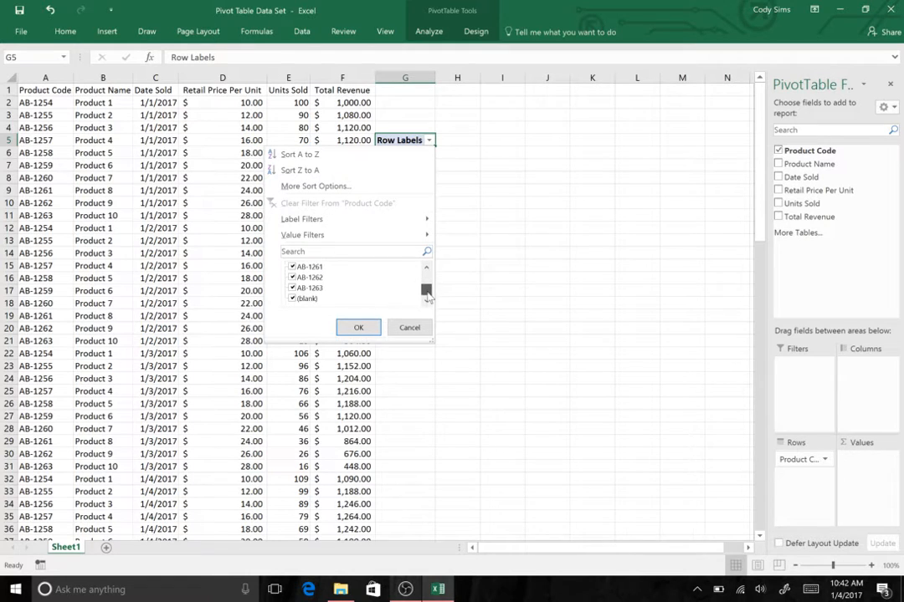
click(293, 298)
click(357, 327)
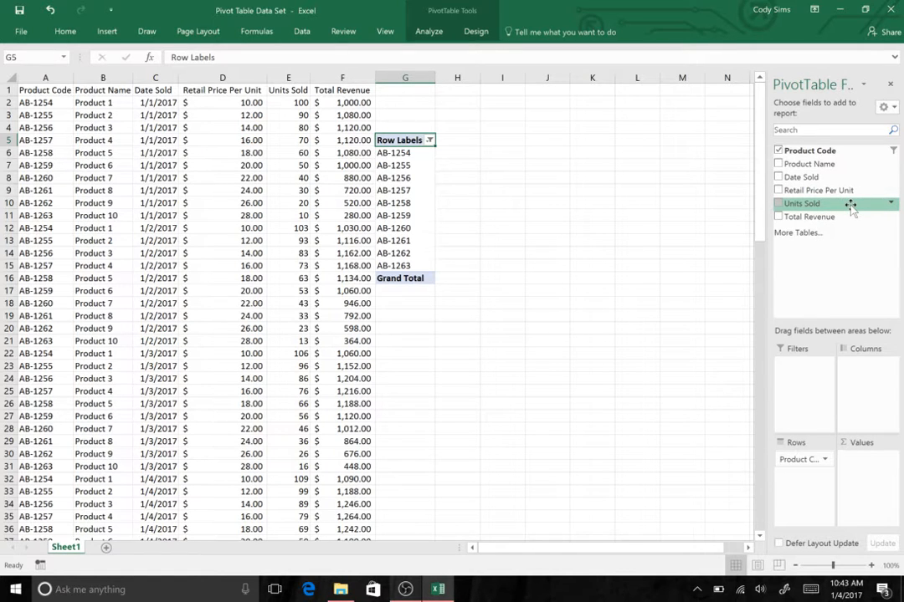
- Add the Units Sold field to the PivotTable's values and summarize it by Sum
drag(850, 208, 872, 476)
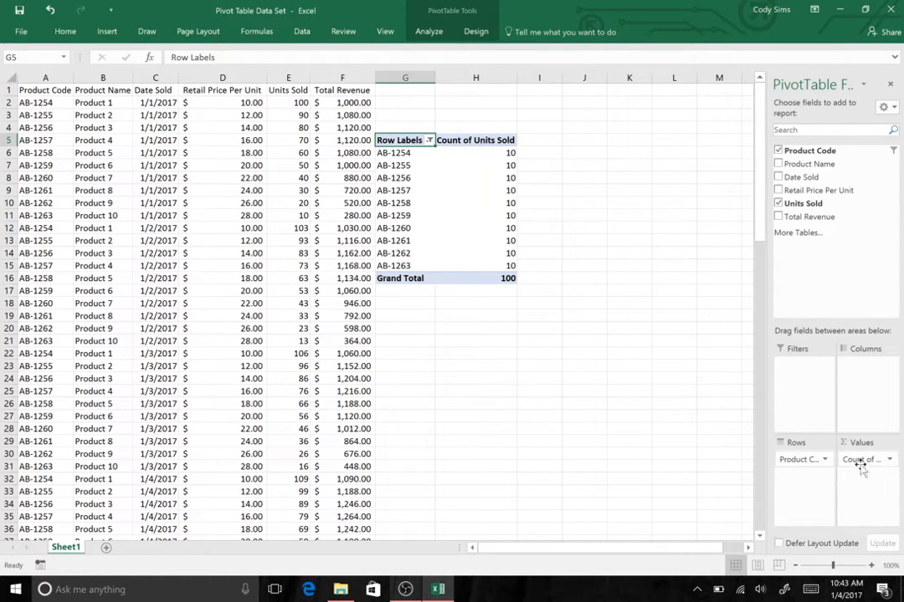
click(890, 461)
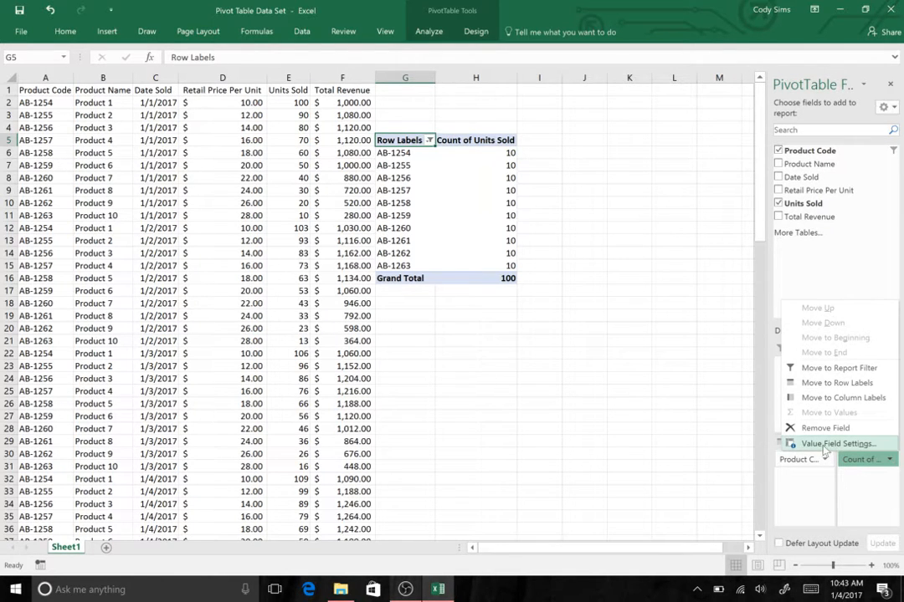
click(824, 445)
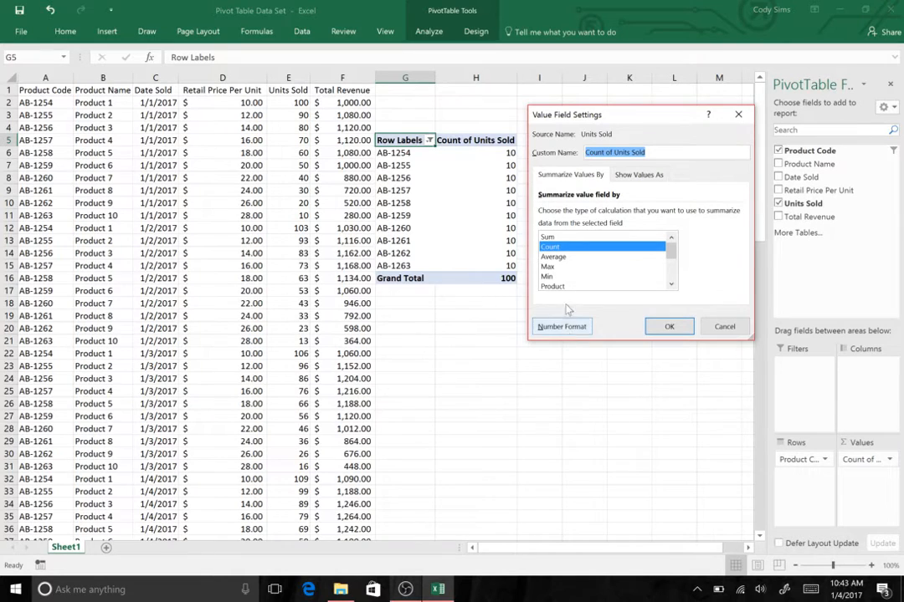
click(552, 238)
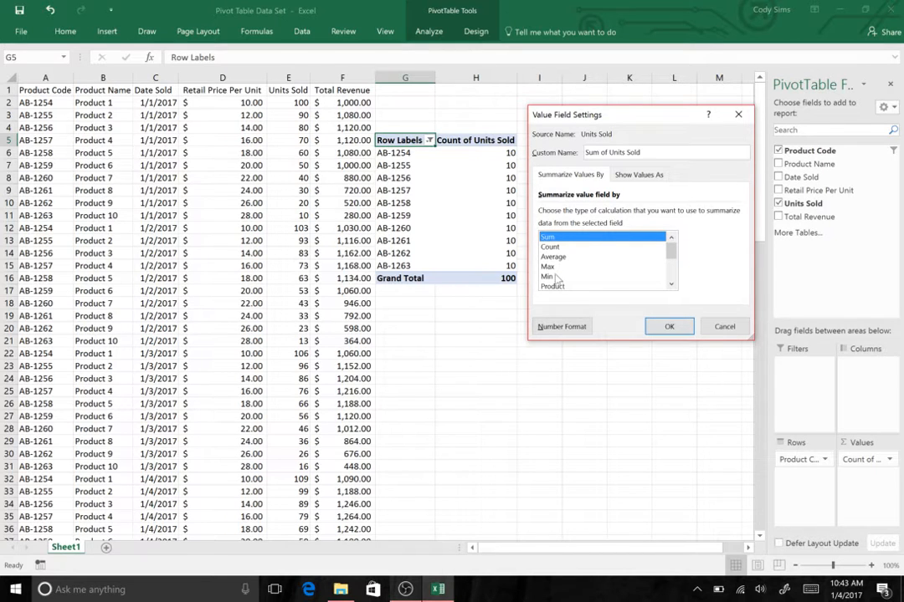
click(671, 286)
click(671, 286)
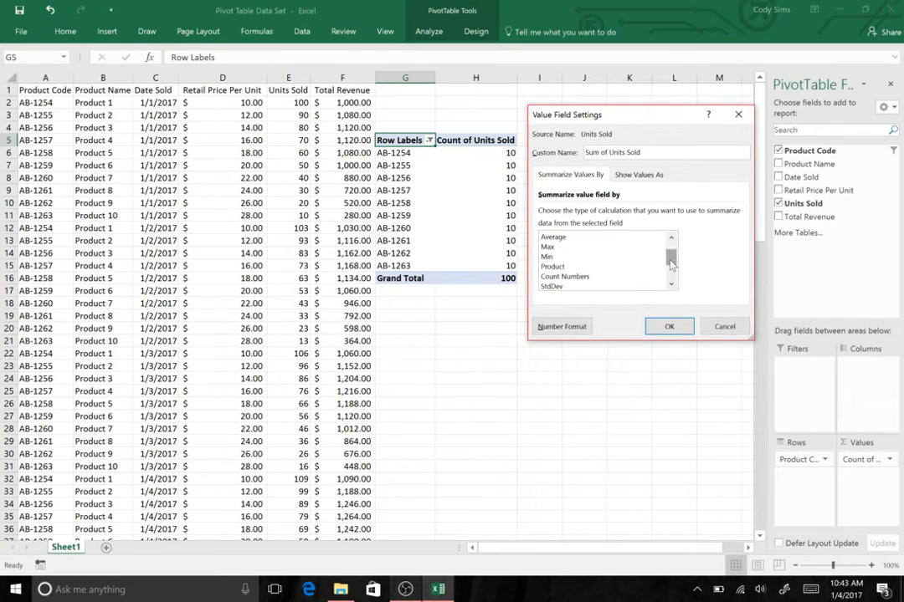
drag(671, 264, 671, 251)
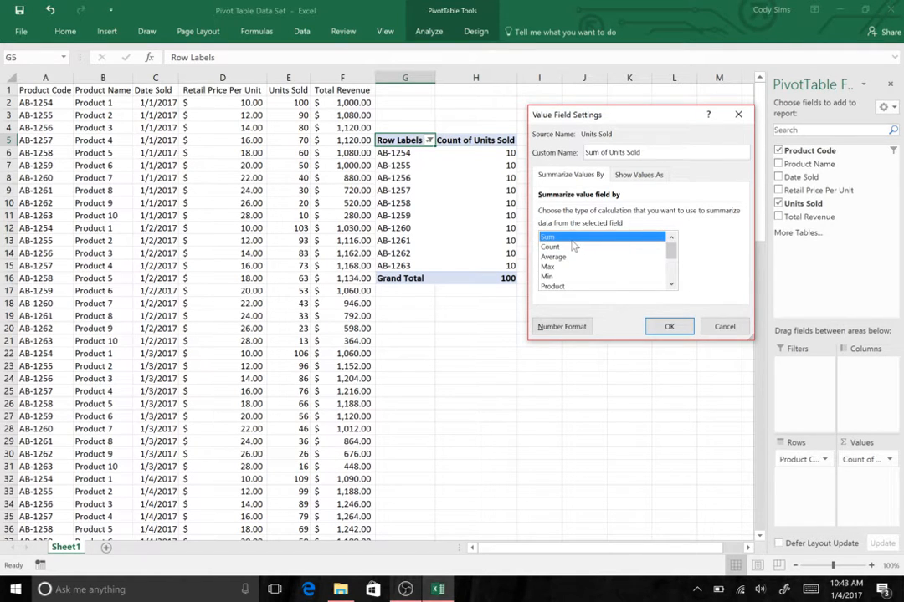
click(669, 327)
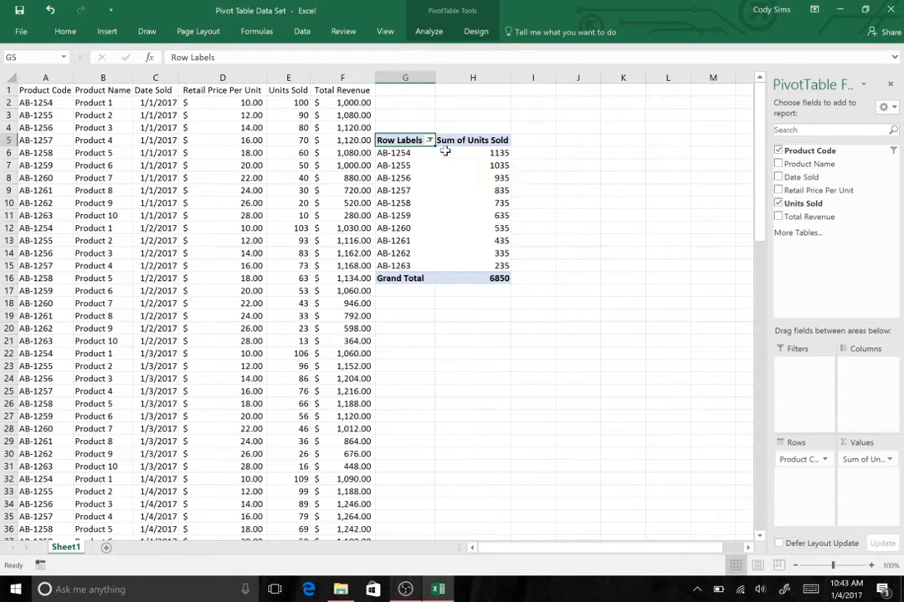
- Try Date Sold as a second row field beneath Product Code, review the daily breakdown, and remove the field
mouse_move(499, 155)
scroll(159, 282, down, 1)
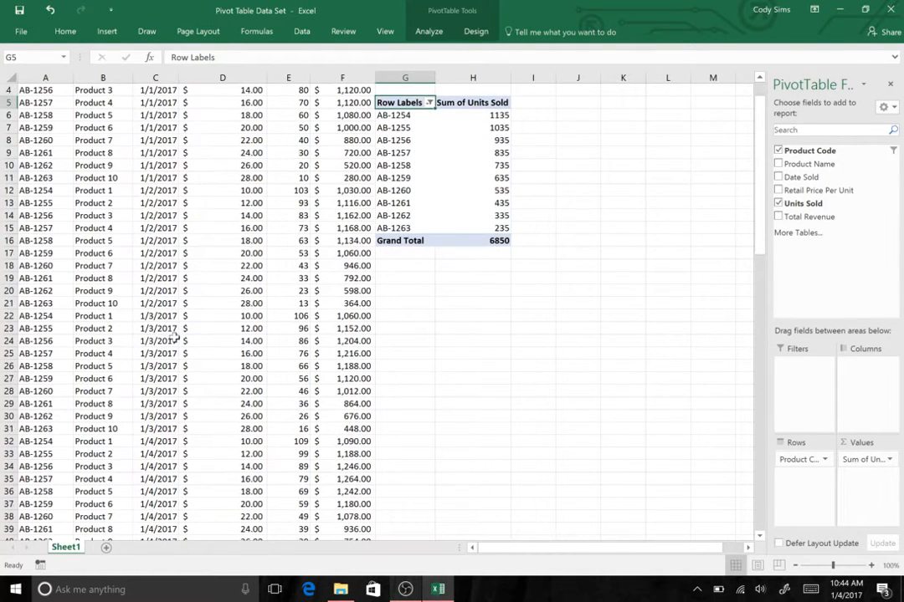
scroll(151, 351, up, 1)
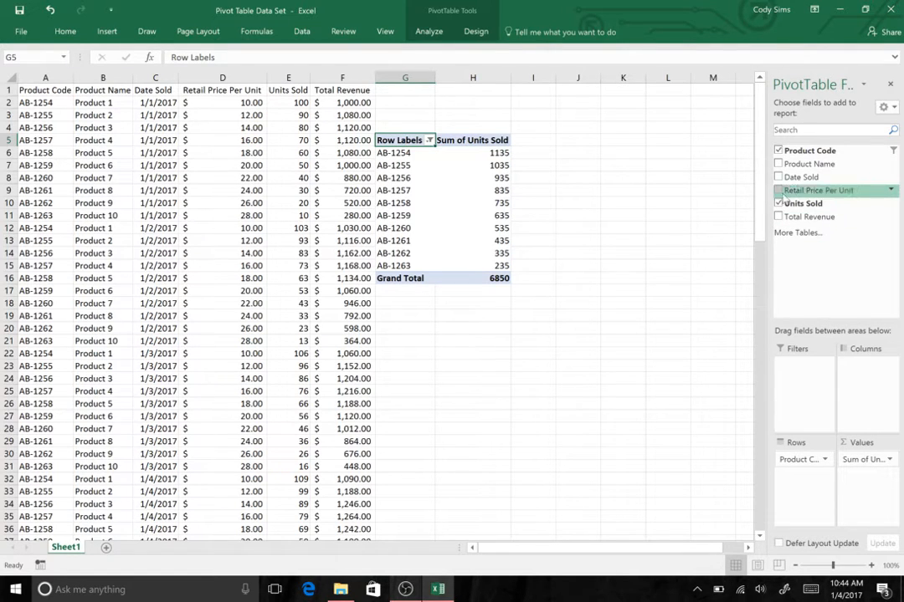
drag(803, 180, 802, 477)
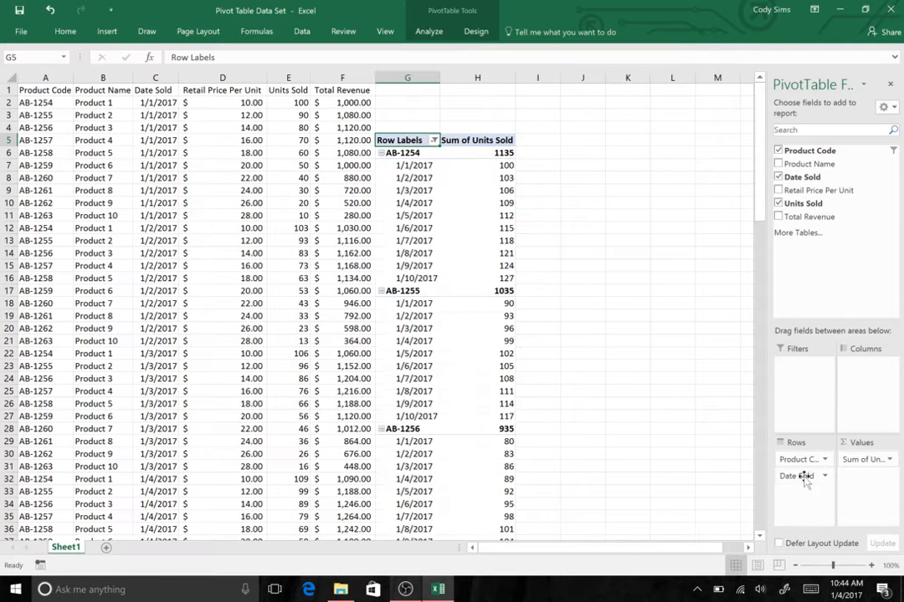
scroll(607, 314, down, 4)
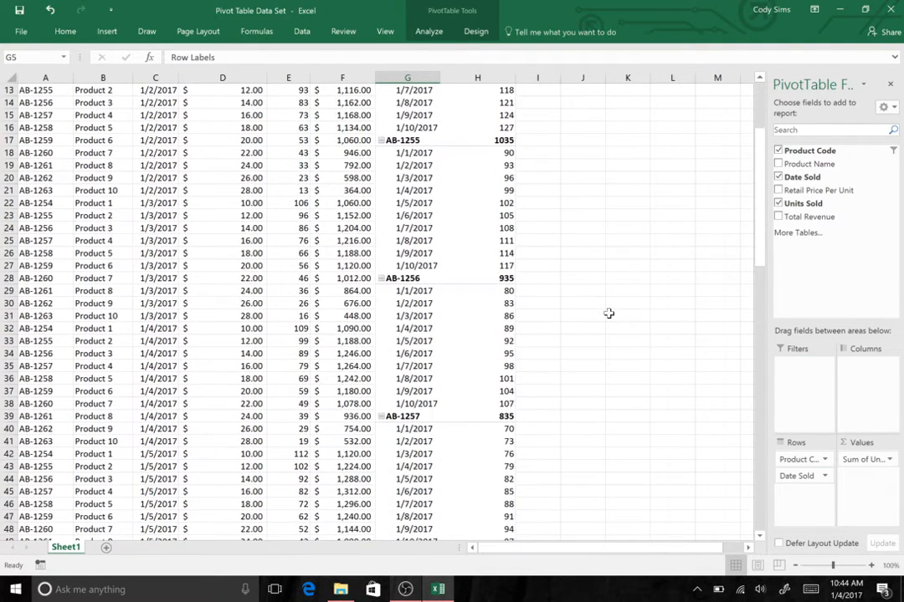
scroll(607, 314, up, 4)
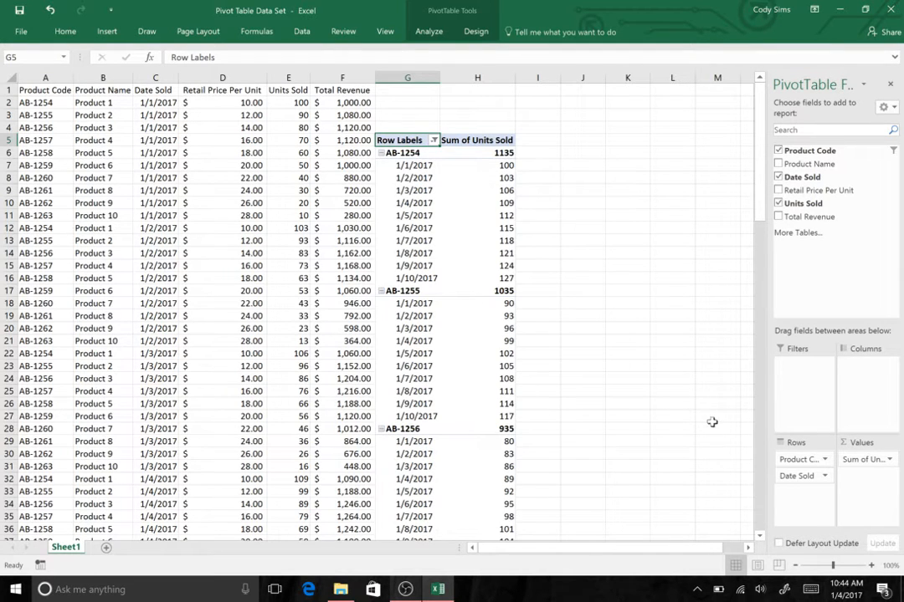
drag(805, 477, 565, 172)
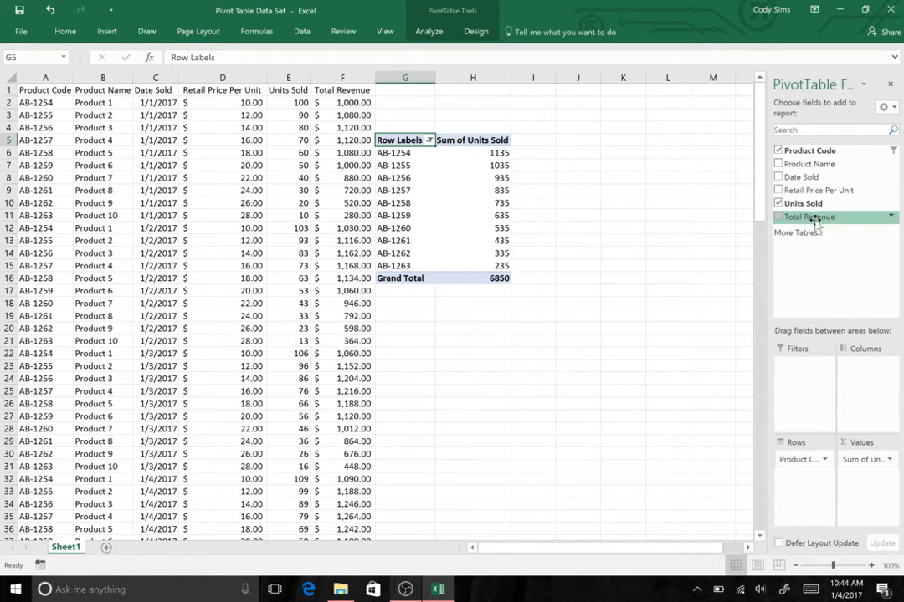
- Add the Total Revenue field to the PivotTable's values below Units Sold and summarize it by Sum
drag(816, 220, 870, 481)
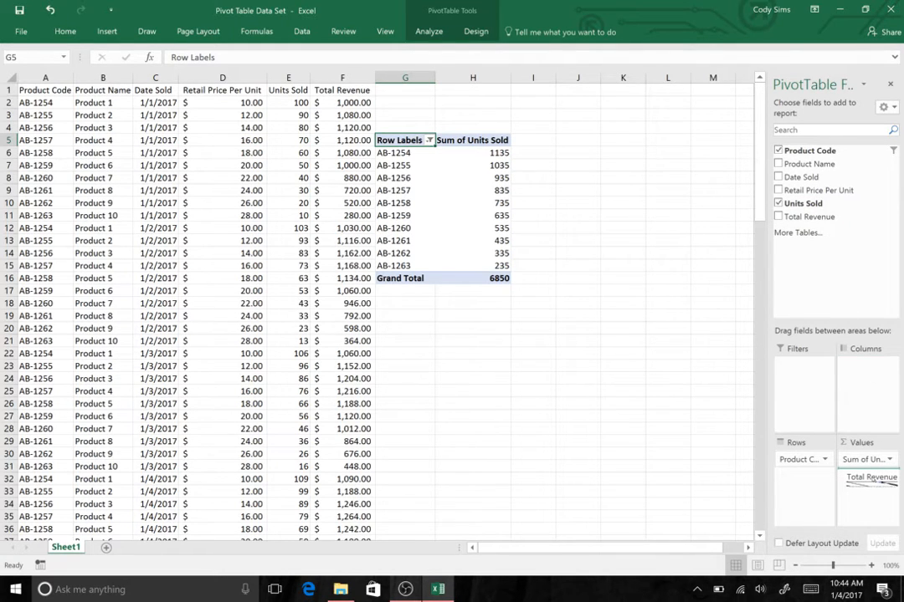
drag(870, 481, 871, 476)
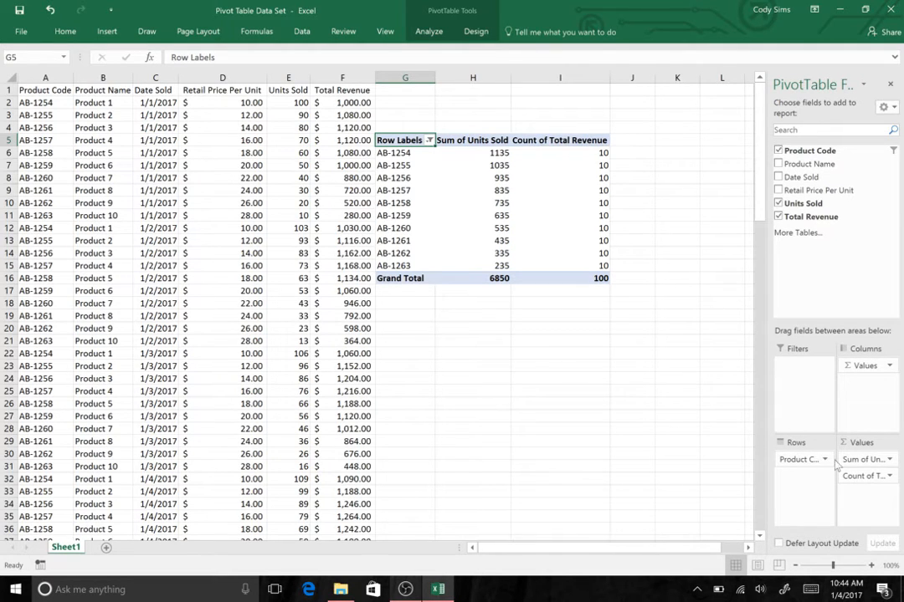
click(889, 477)
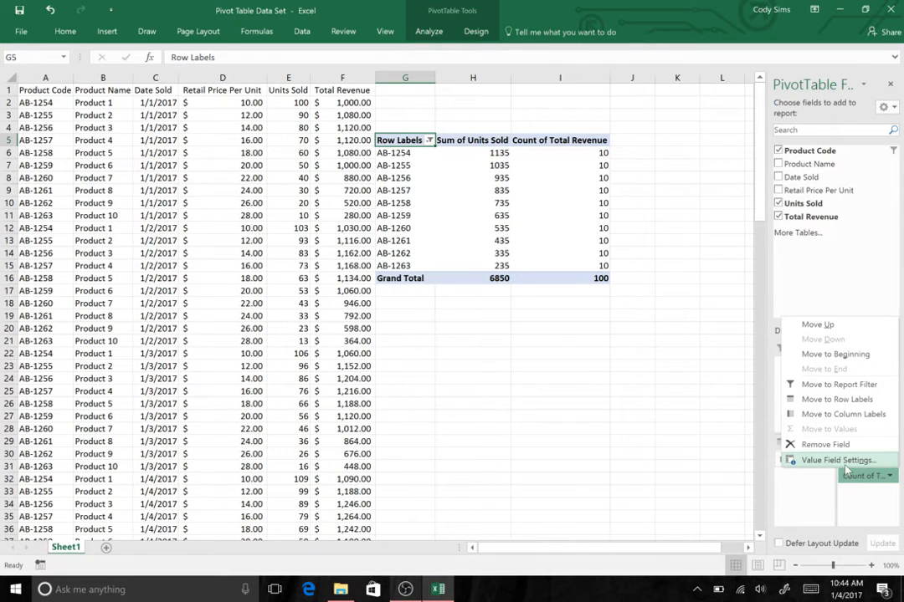
click(845, 464)
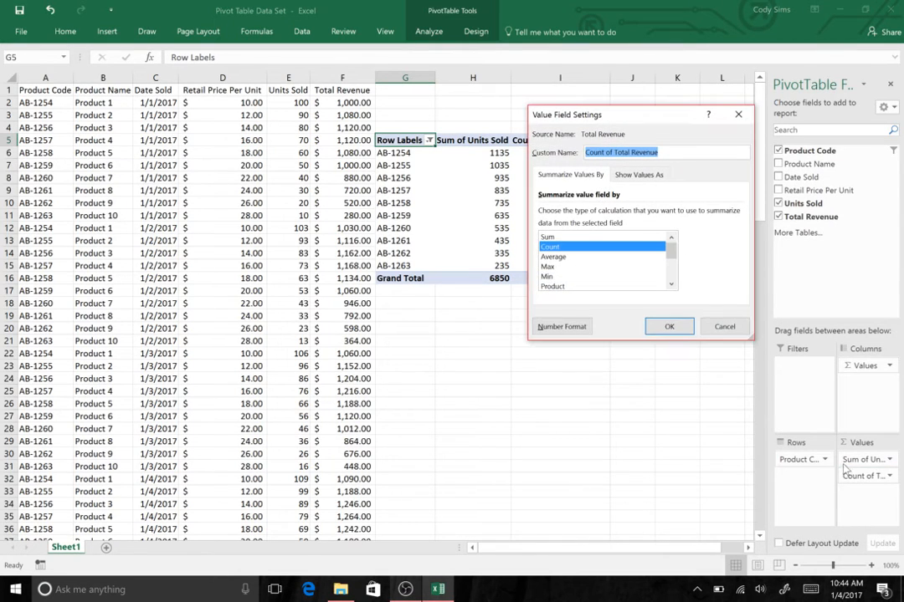
click(567, 239)
click(668, 326)
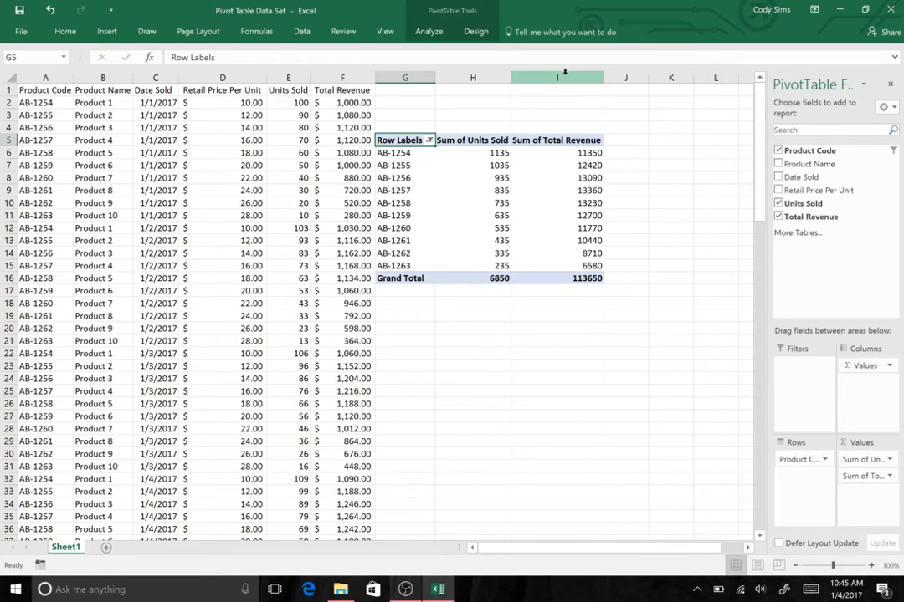
- Apply the Accounting number format with dollar signs to the PivotTable's entire Sum of Total Revenue column
click(552, 135)
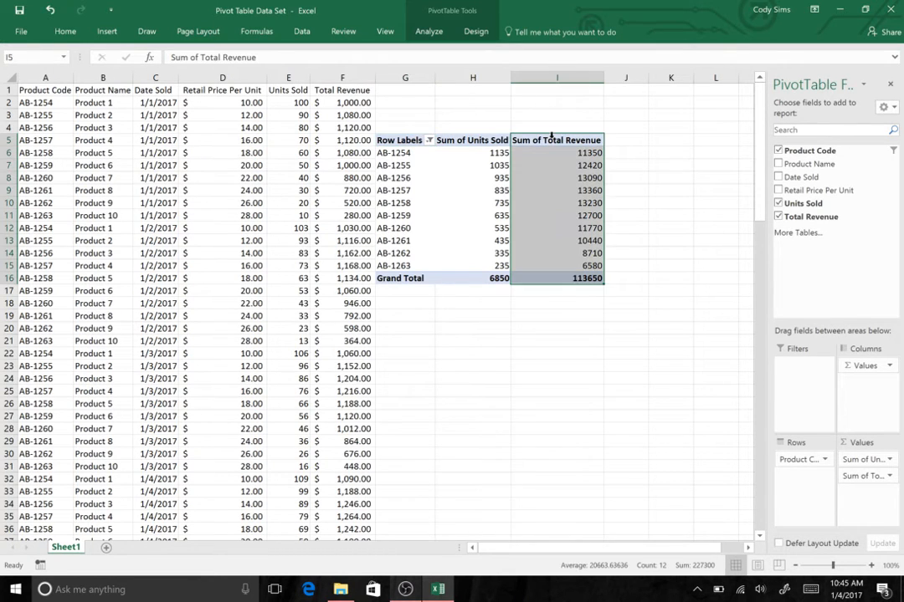
click(80, 31)
click(424, 83)
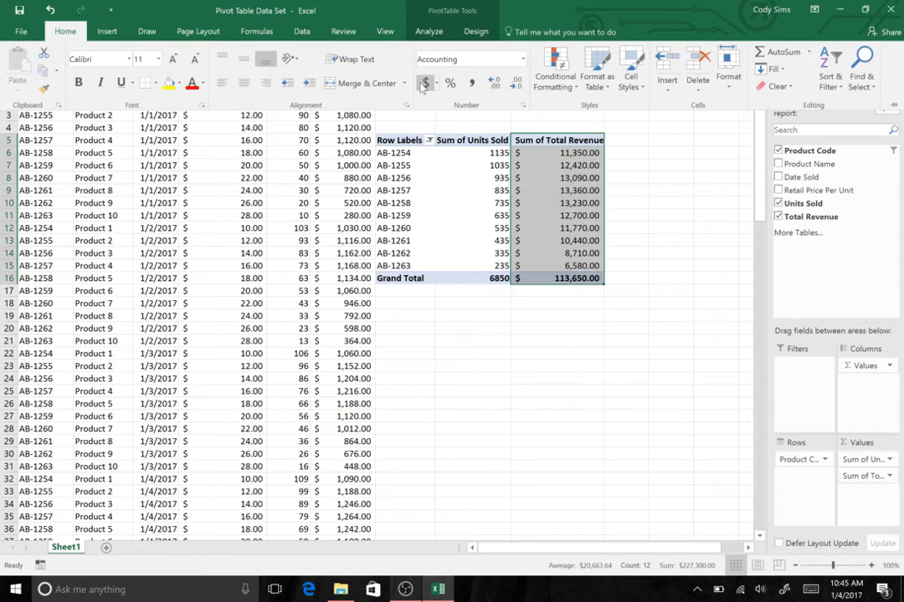
click(632, 194)
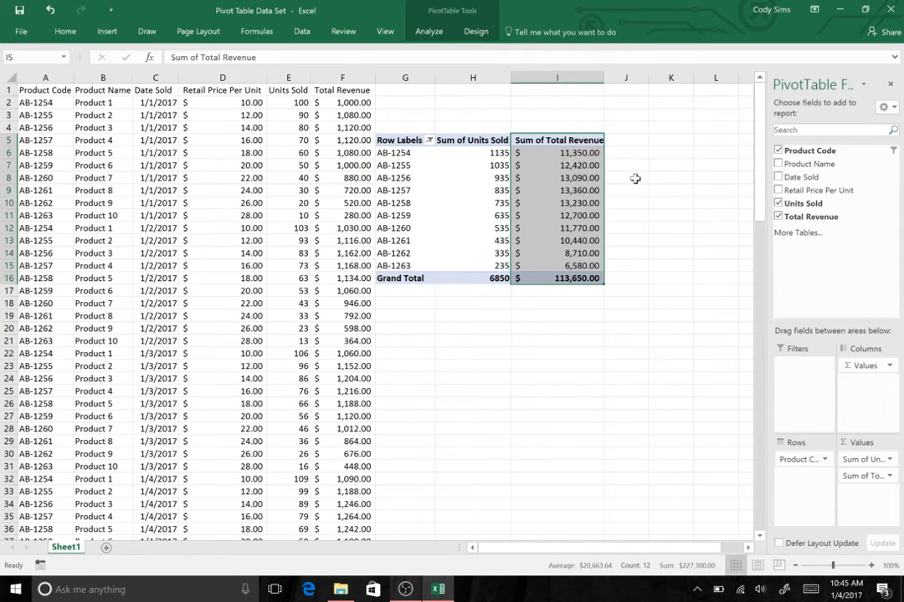
click(634, 178)
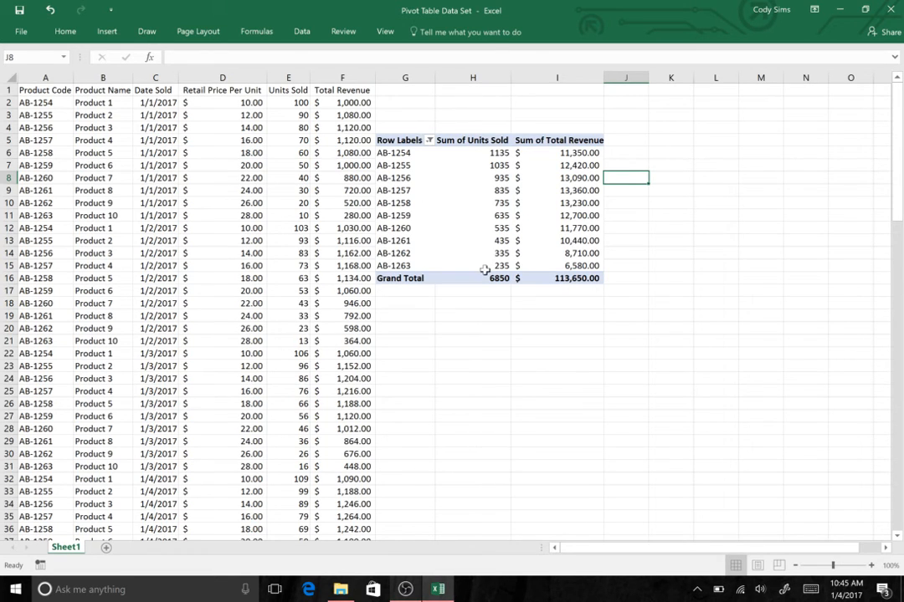
click(577, 266)
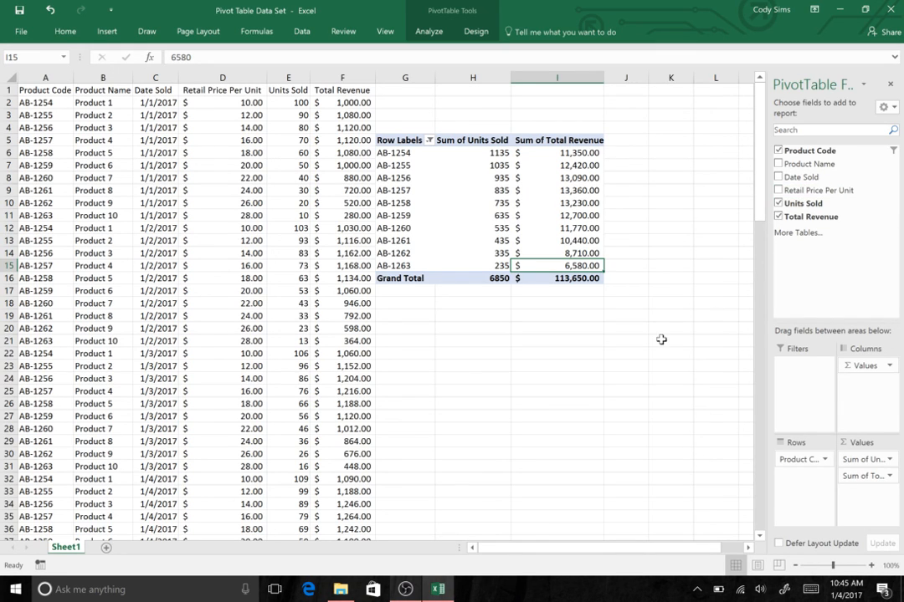
click(411, 590)
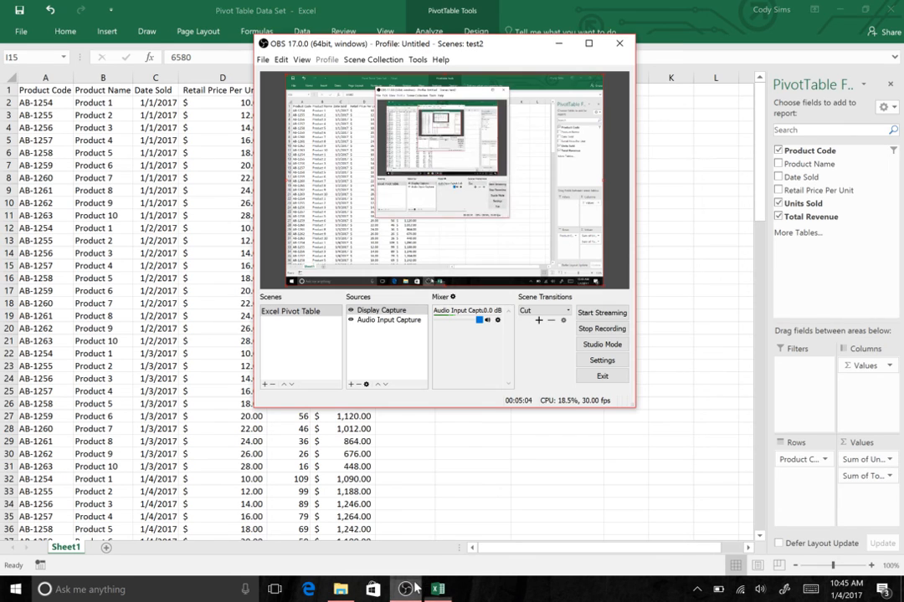